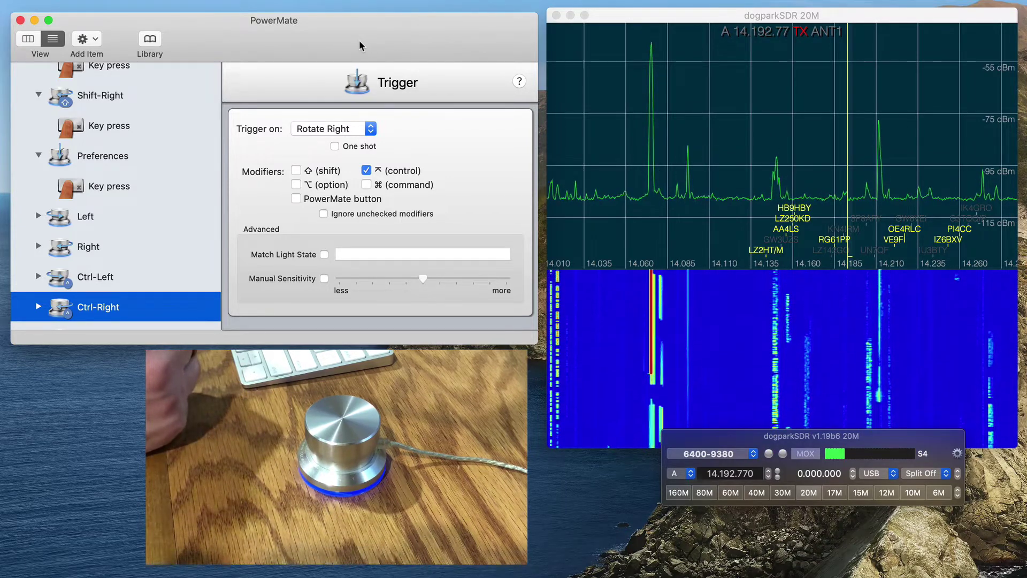
Open the Shift-Left trigger in the dogparkSDR group and examine its rotation event and modifier settings
scroll(101, 153, "up", 10)
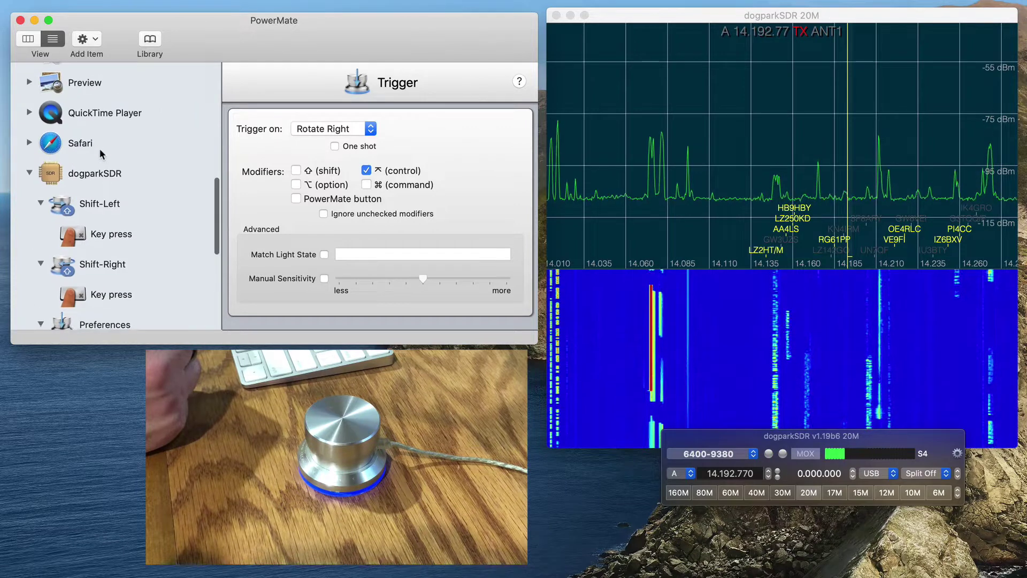
scroll(100, 160, "down", 6)
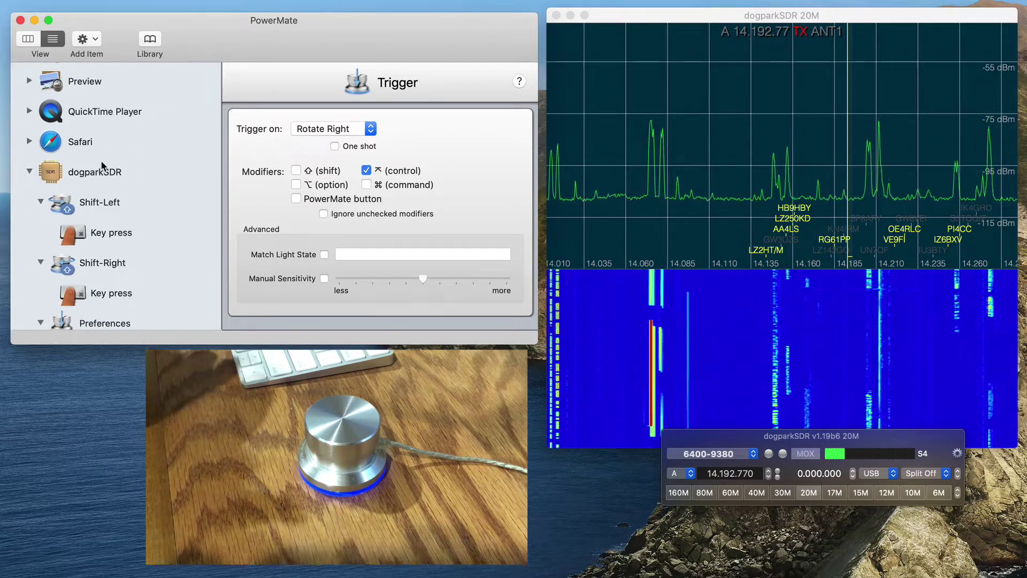
left_click(92, 176)
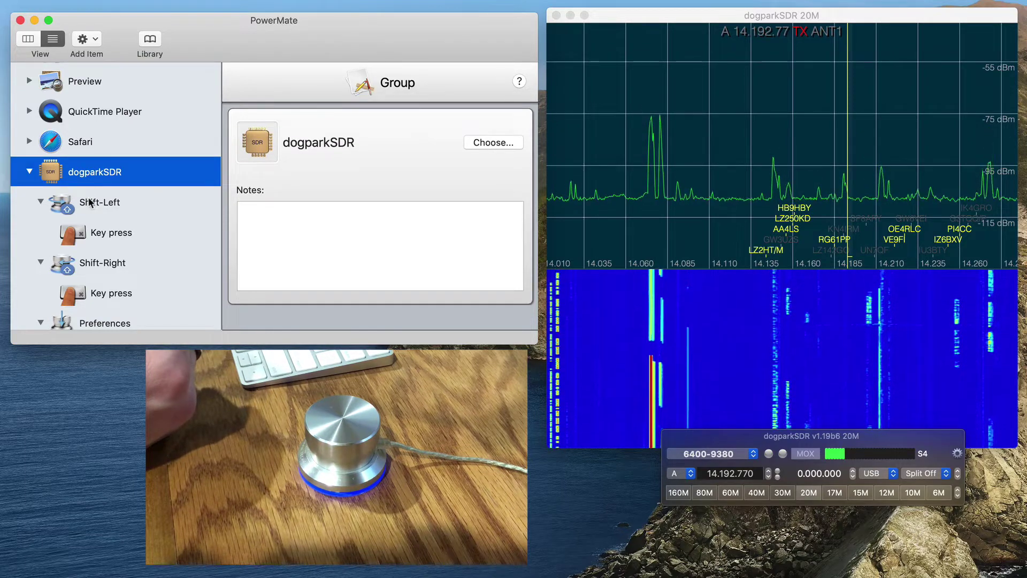
left_click(91, 202)
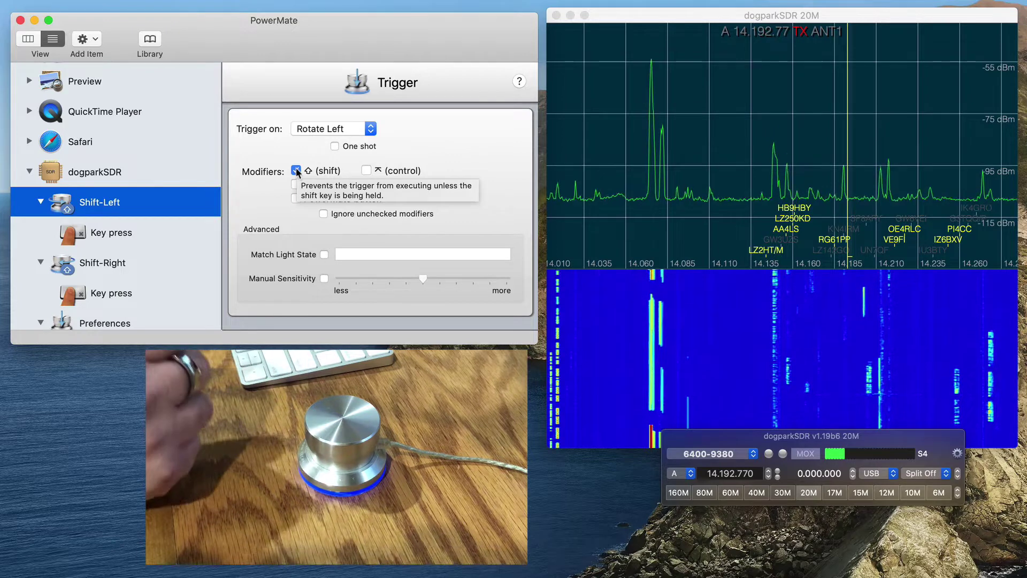
Record the left arrow as the user-defined key press for the Shift-Left trigger
left_click(110, 238)
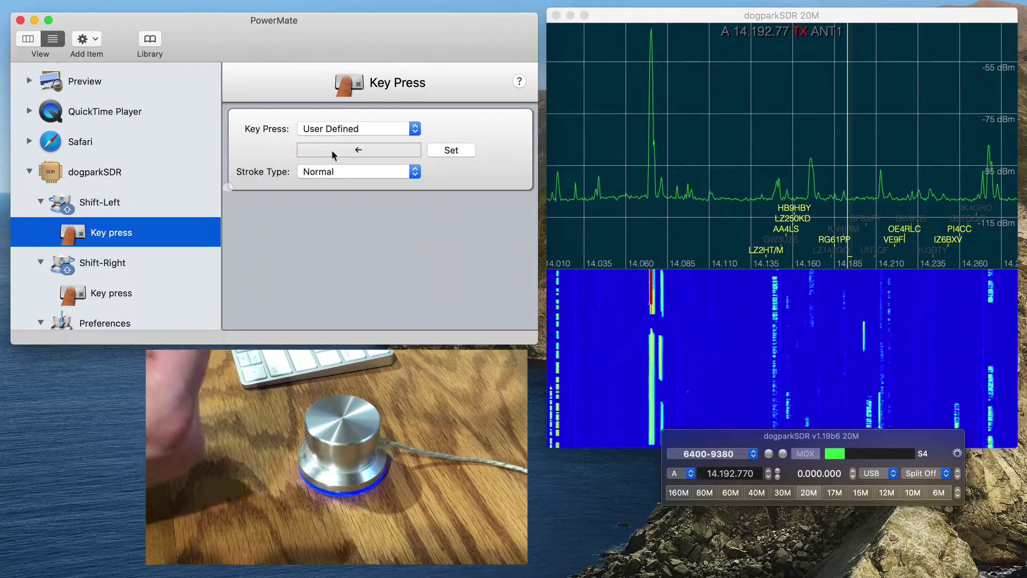
left_click(451, 150)
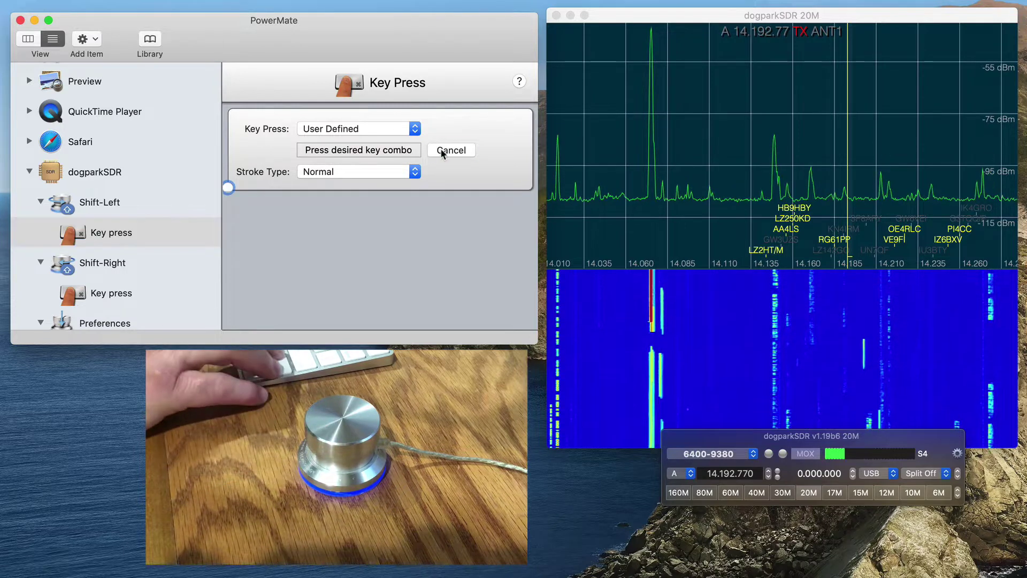
key("Left")
left_click(451, 150)
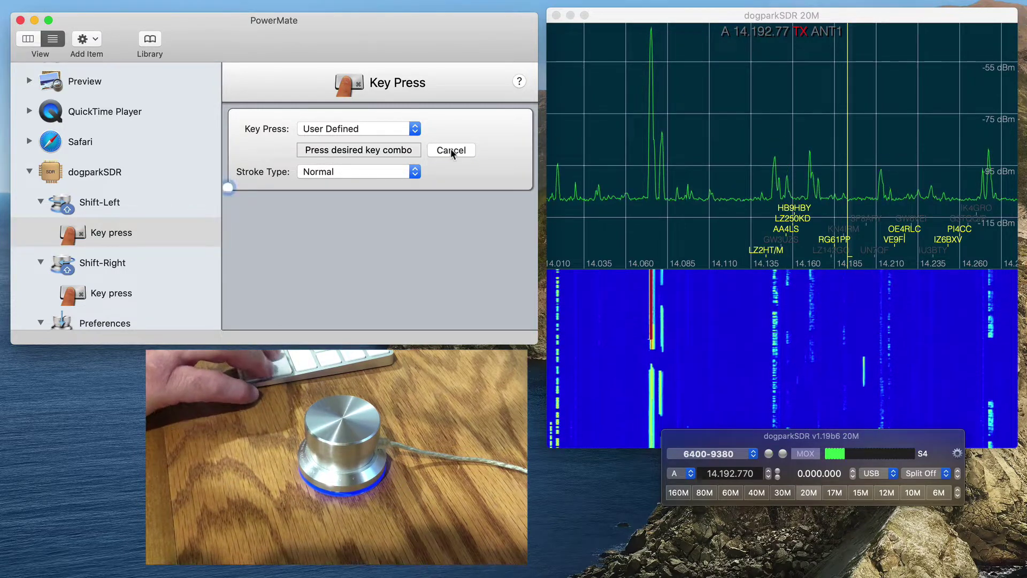
key("Left")
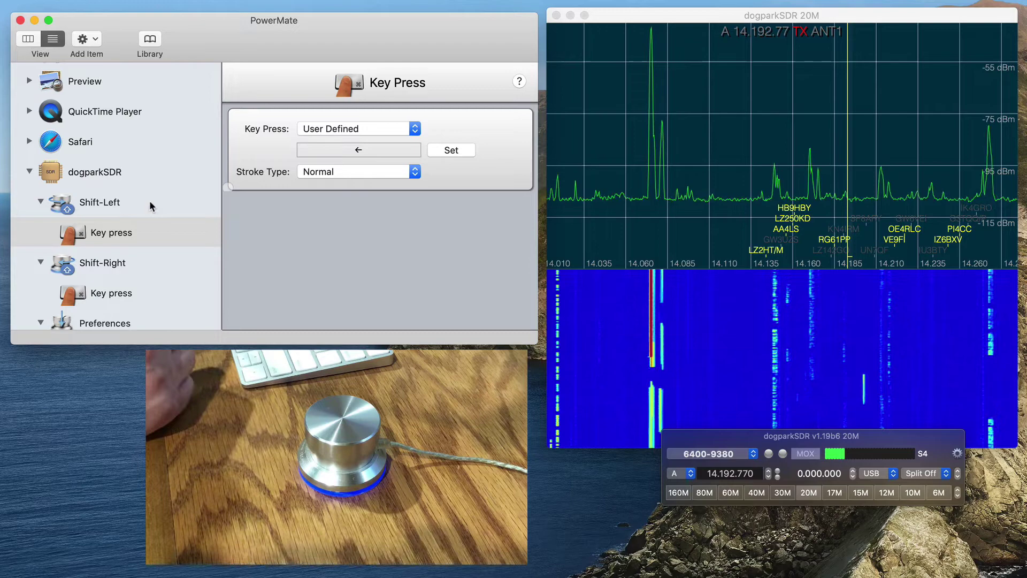
Inspect the Shift-Right and Preferences triggers, the available Preferences trigger events, and each trigger's key press action
left_click(110, 257)
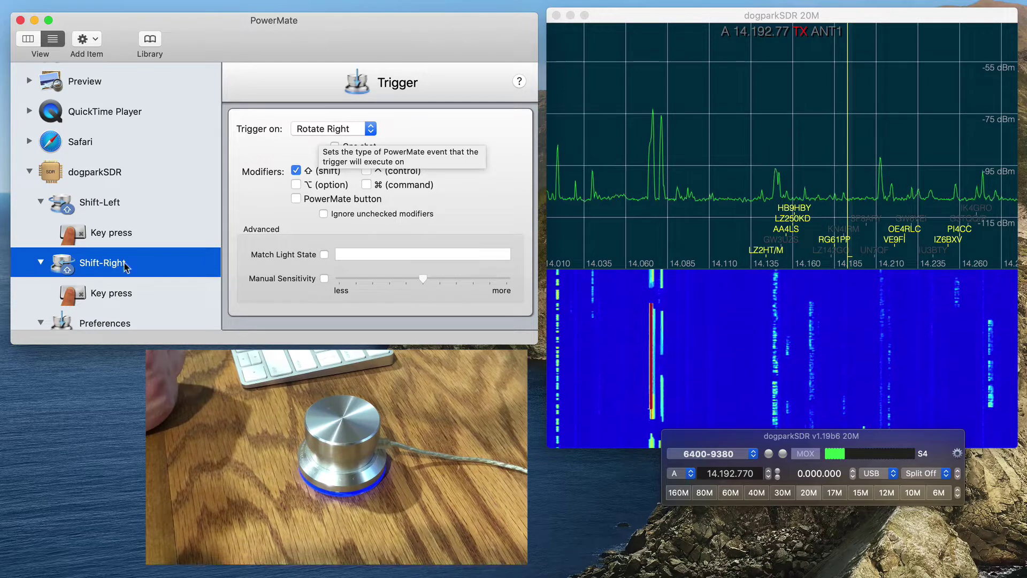
left_click(115, 298)
scroll(141, 247, "down", 2)
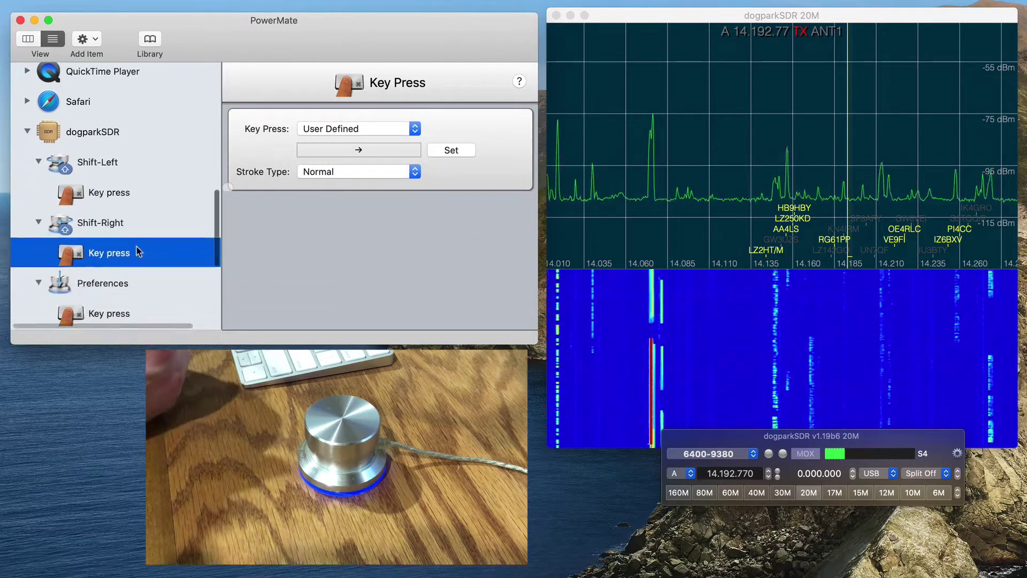
scroll(138, 248, "down", 1)
left_click(123, 264)
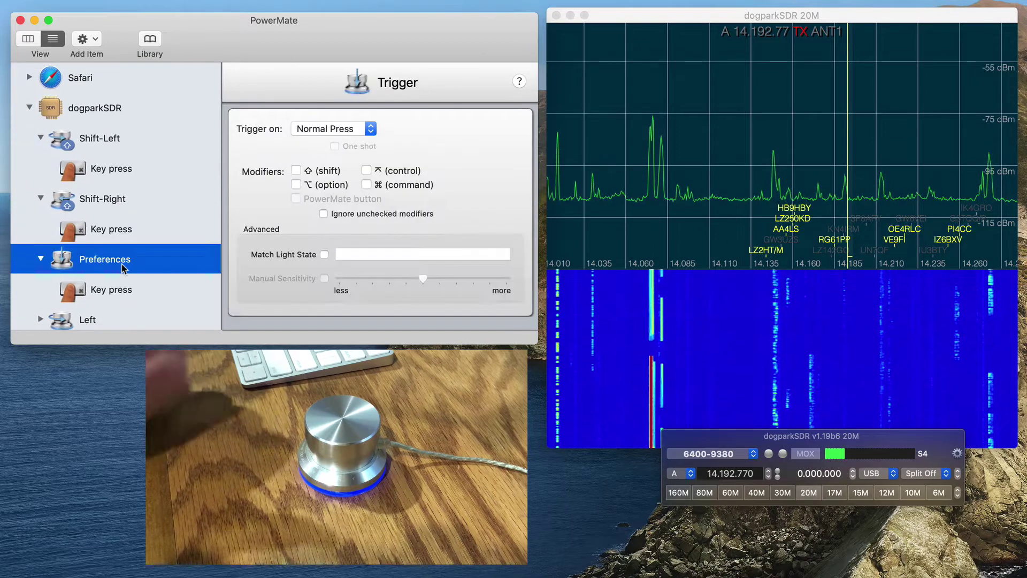
left_click(307, 132)
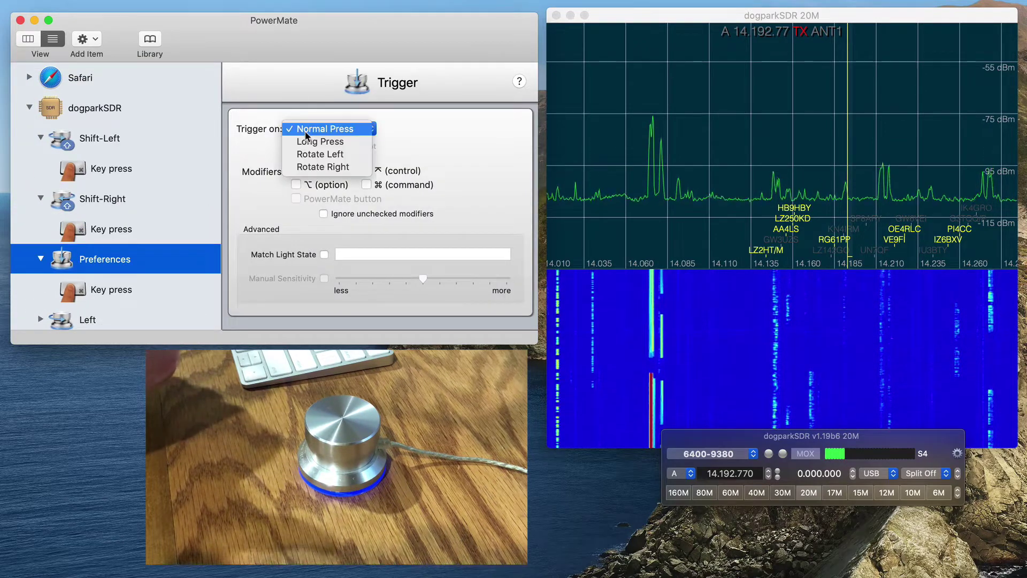
left_click(306, 131)
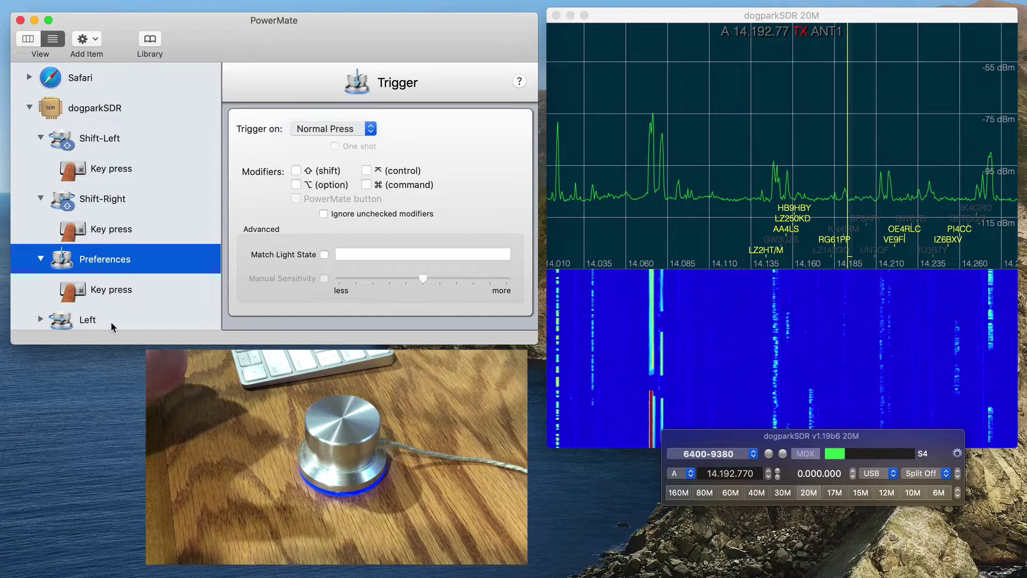
left_click(112, 280)
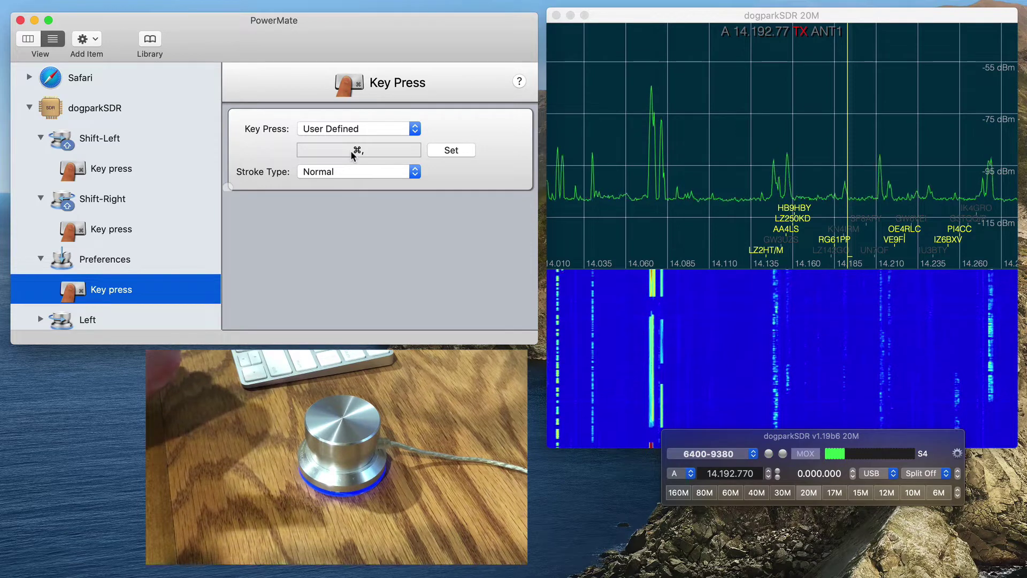
Expand the plain Left and Right triggers, inspect their key press actions, and look over the remaining dogparkSDR triggers
scroll(46, 255, "down", 3)
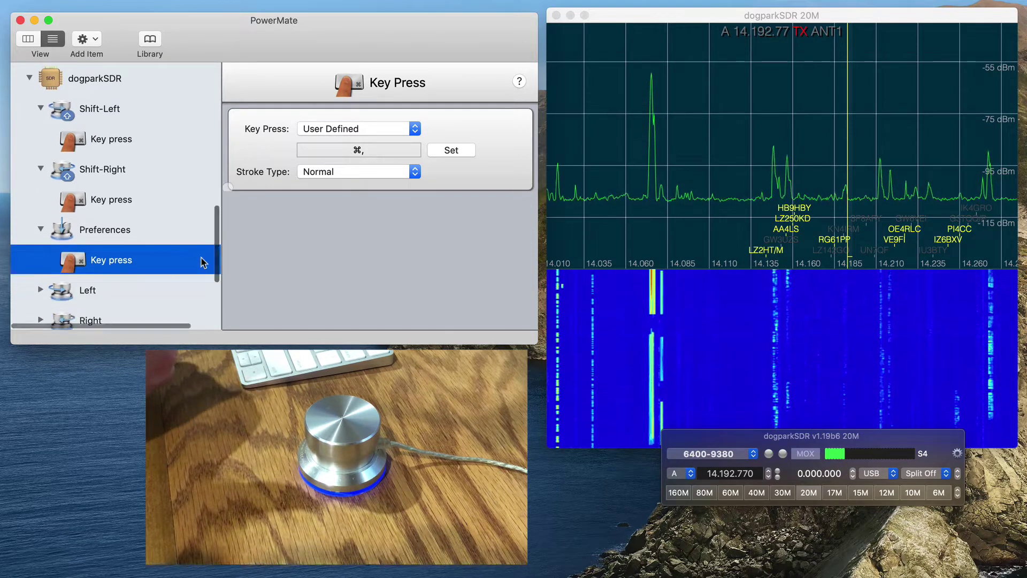
left_click(48, 251)
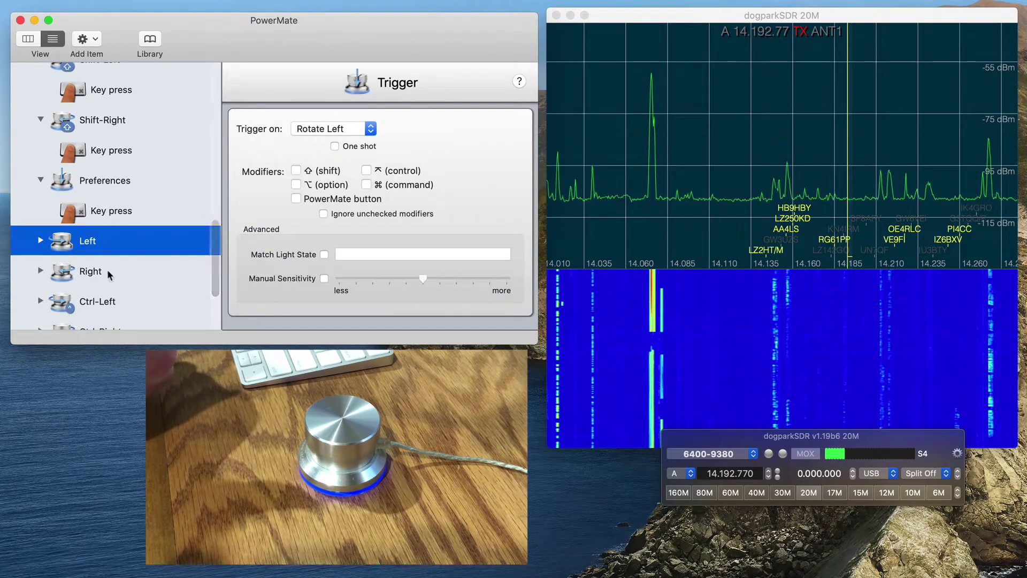
left_click(36, 242)
left_click(84, 262)
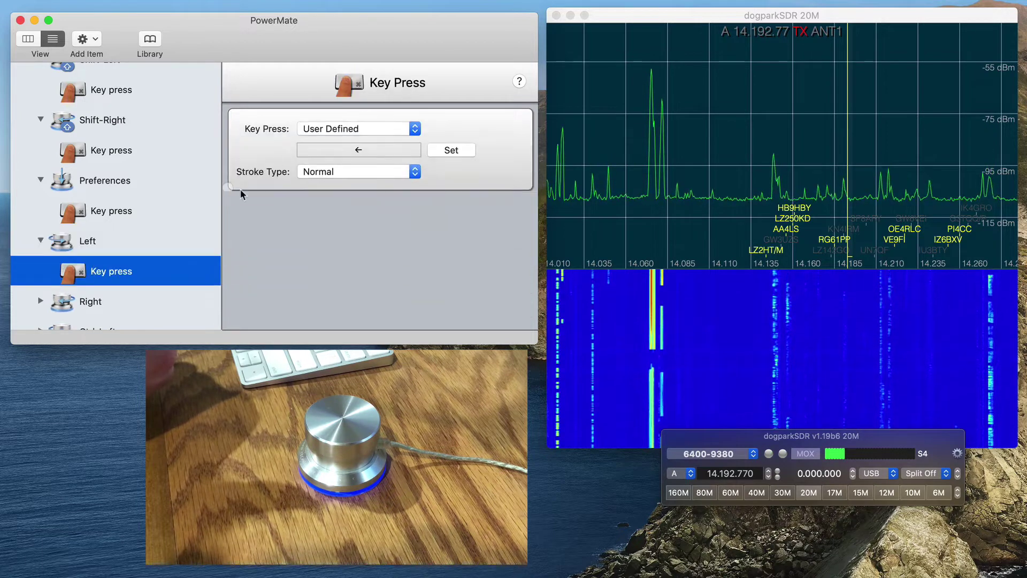
scroll(73, 302, "down", 2)
left_click(26, 259)
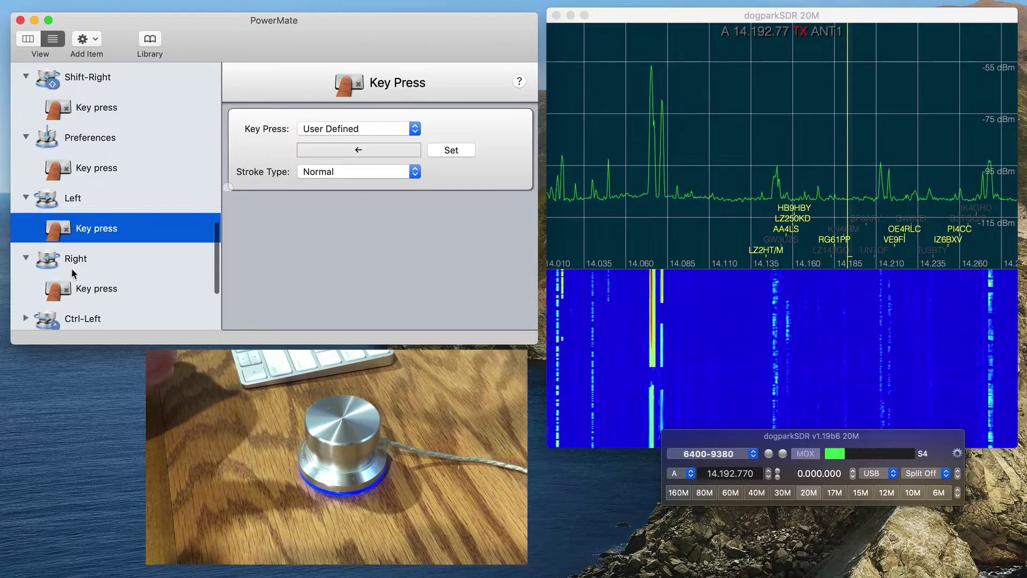
left_click(91, 289)
scroll(92, 295, "down", 3)
scroll(92, 295, "down", 2)
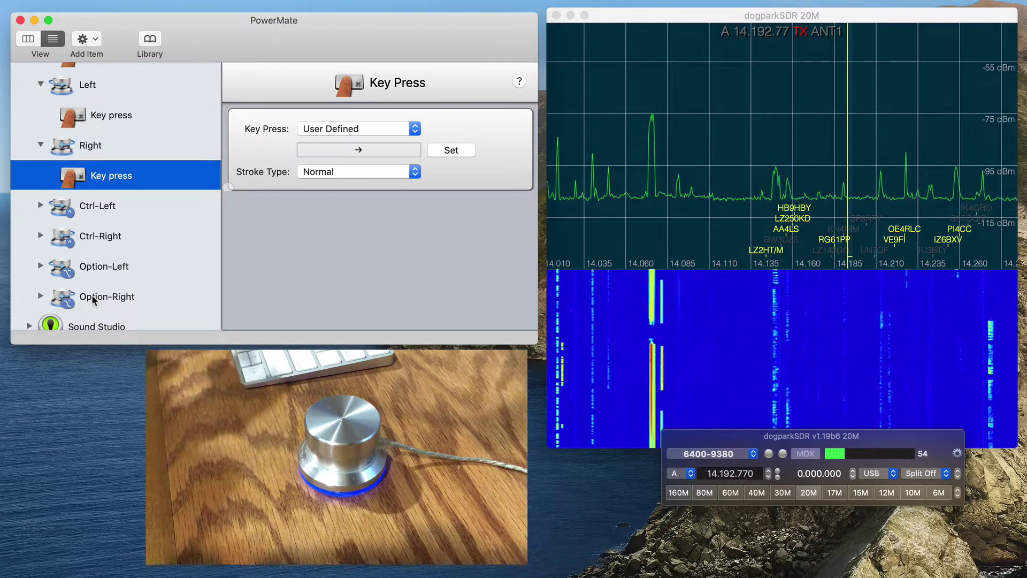
Switch to the dogparkSDR 20M panadapter and tune slice A down to 14.124.630
left_click(766, 175)
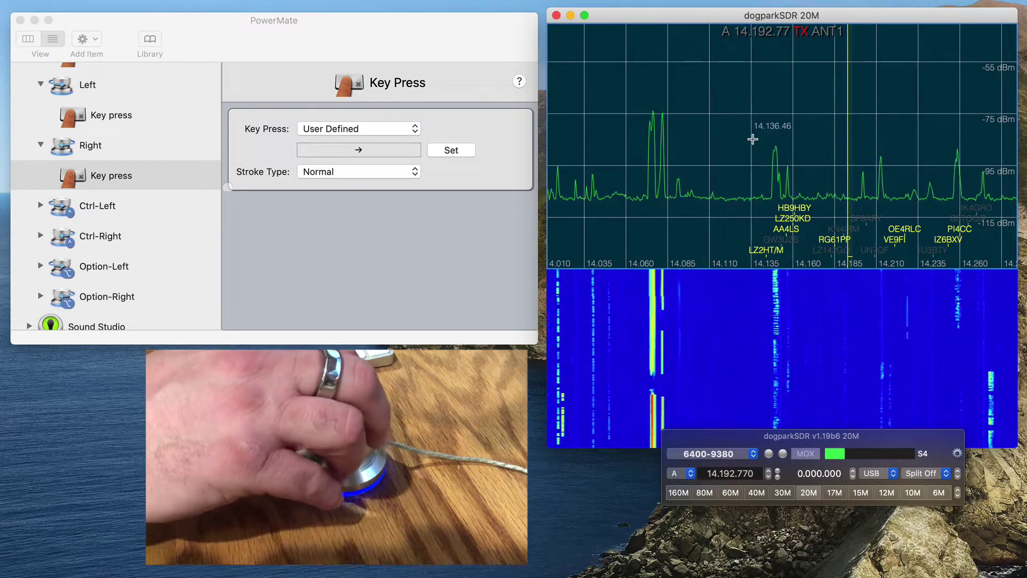
key("Left")
key("Left")
key("Left")
key("Left")
key("Left")
key("Left")
key("Left")
key("Left")
key("Left")
key("Left")
key("Left")
key("Left")
key("Left")
key("Left")
key("Left")
key("Left")
key("Left")
key("Left")
key("Left")
key("Left")
key("Left")
key("Left")
key("Left")
key("Left")
key("Left")
key("Left")
key("Left")
key("Left")
key("Left")
key("Left")
key("Left")
key("Left")
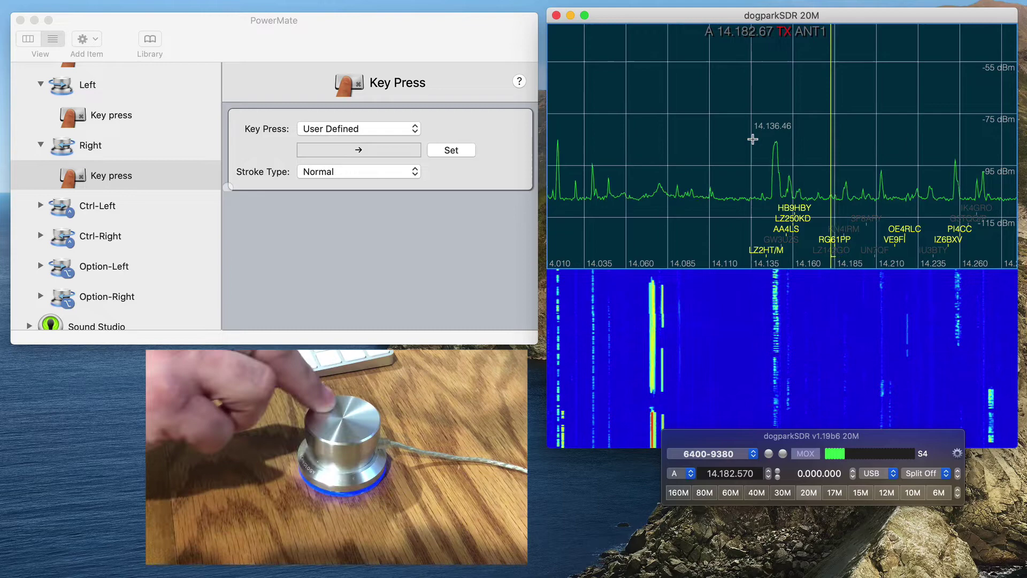
key("Left")
key("Left")
key("Left")
key("Left")
key("Left")
key("Left")
key("Left")
key("Left")
key("Left")
key("Left")
key("Left")
key("Left")
key("Left")
key("Left")
key("Left")
key("Left")
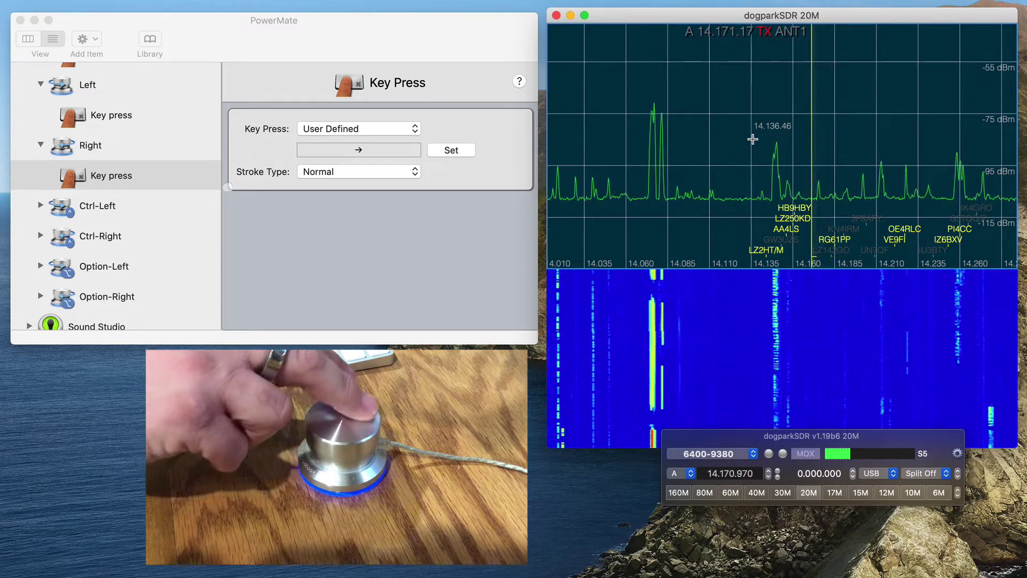
key("Left")
key("Left")
key("Left")
key("Left")
key("Left")
key("Left")
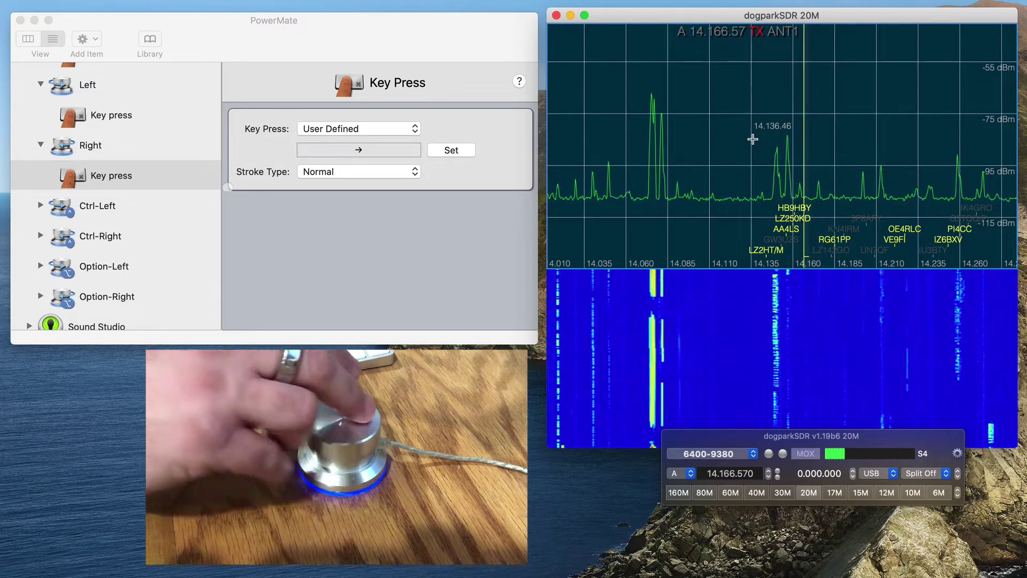
key("Left")
key("Left")
key("Left")
key("Left")
key("Left")
key("Left")
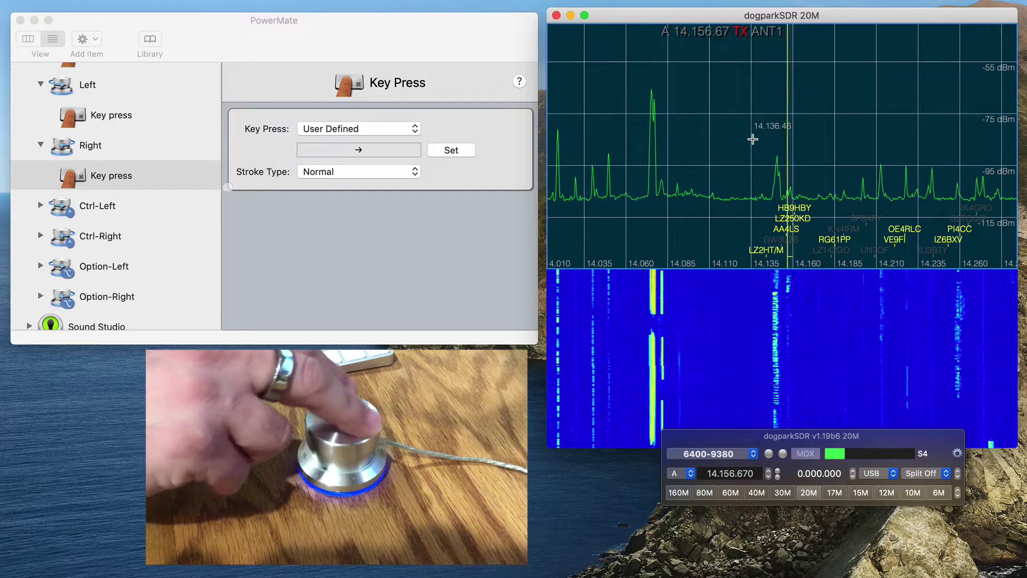
key("Left")
key("Left")
key("Left")
key("Left")
key("Left")
key("Left")
key("Left")
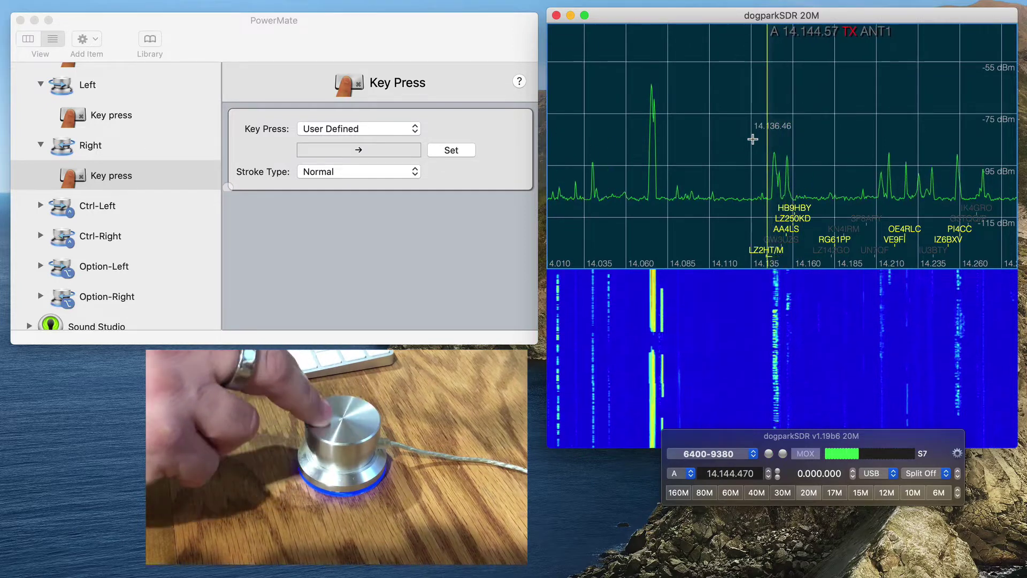
key("Left")
key("Left")
key("Left")
key("Left")
key("Left")
key("Left")
key("Left")
key("Left")
key("Left")
key("Left")
key("Left")
key("Left")
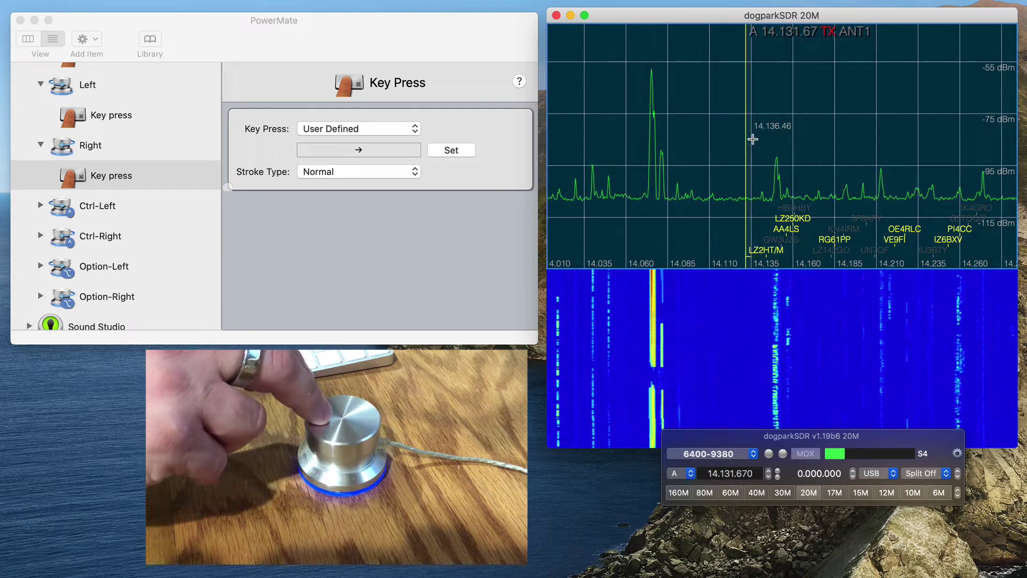
key("Left")
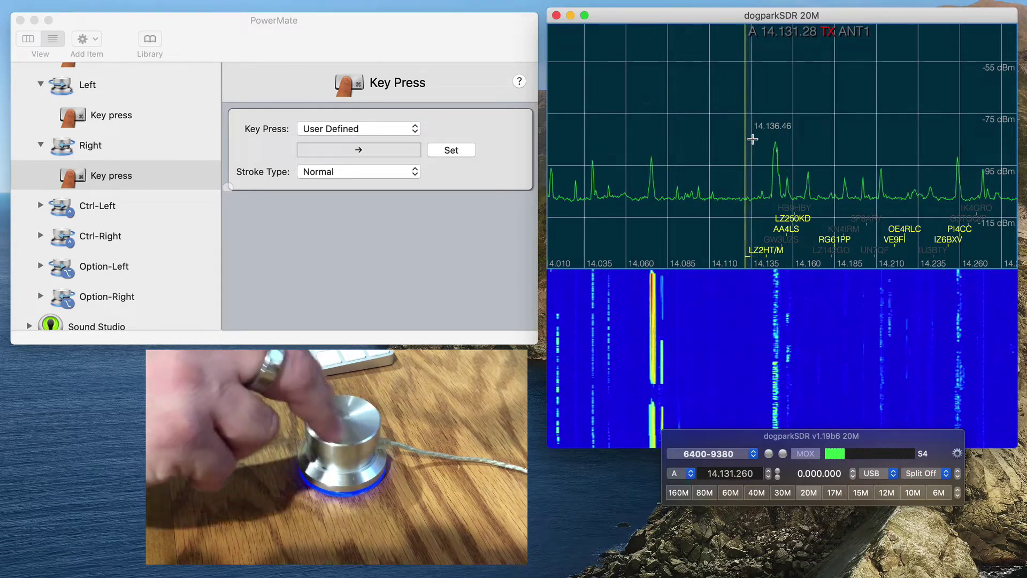
key("Left")
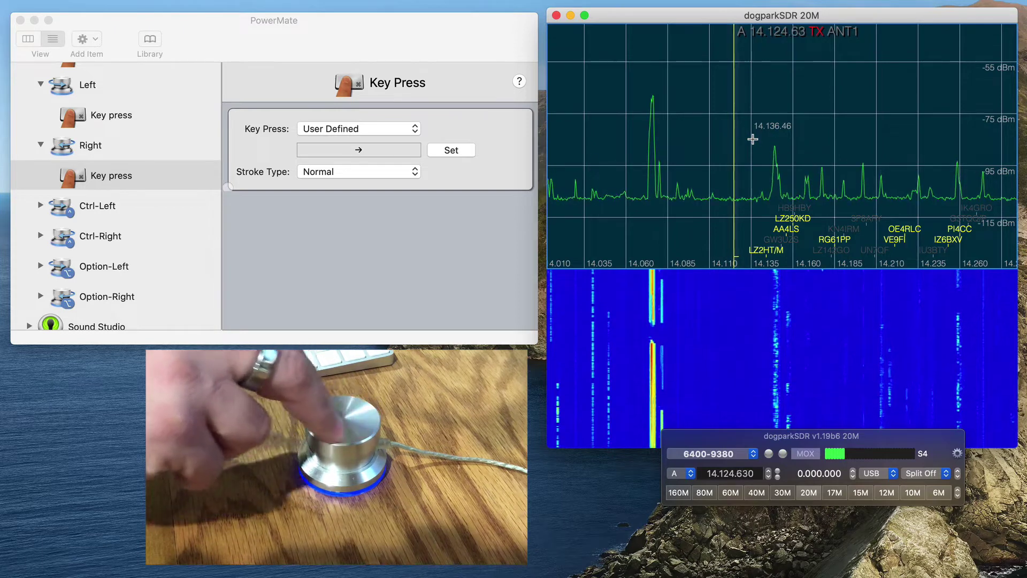
Tune slice A up the 20M band to 14.183.470
key("Right")
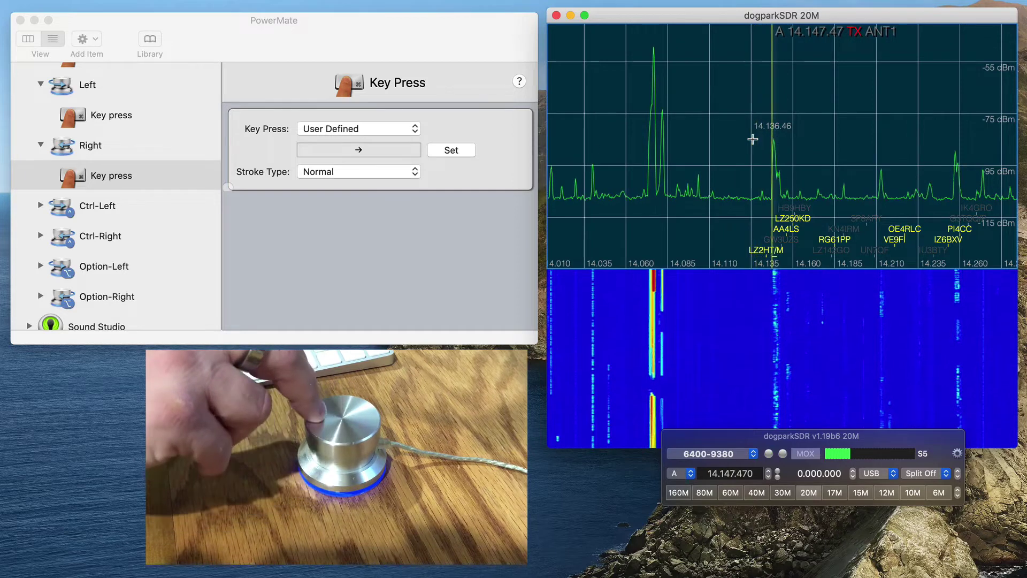
key("Right")
key("Right")
key("Right")
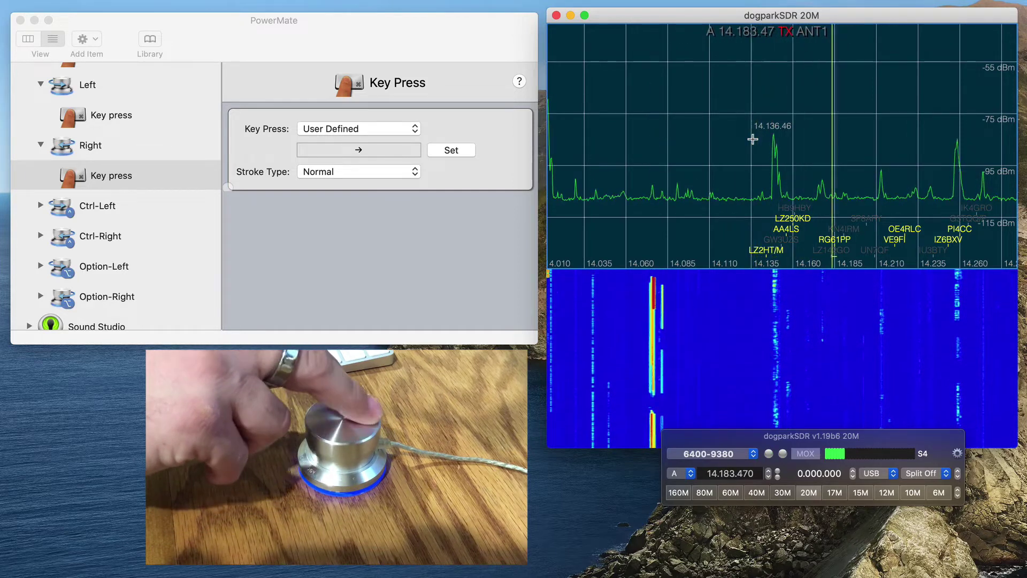
Tune slice A down the 20M band to 14.154.470
key("Right")
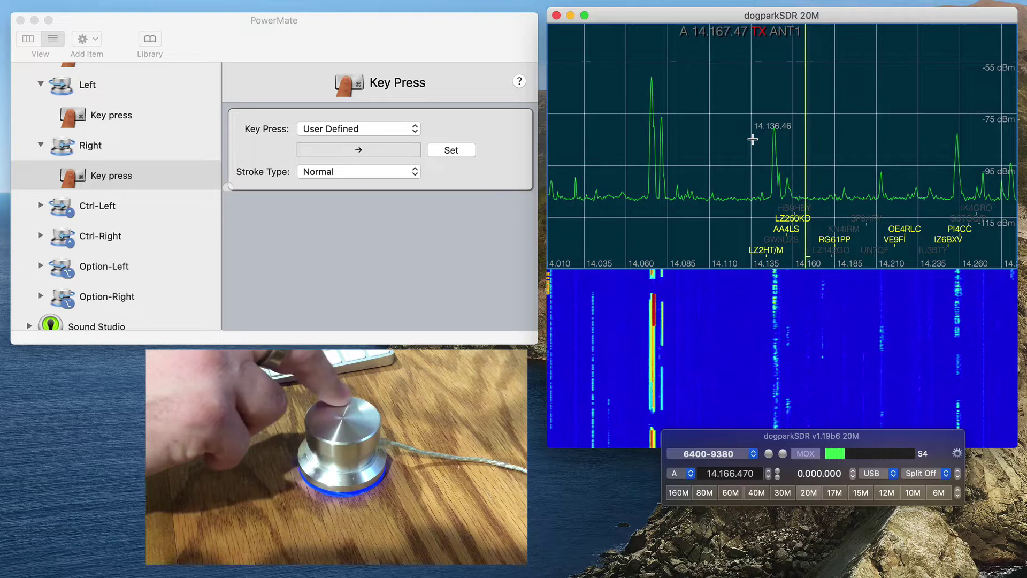
key("Left")
key("Left")
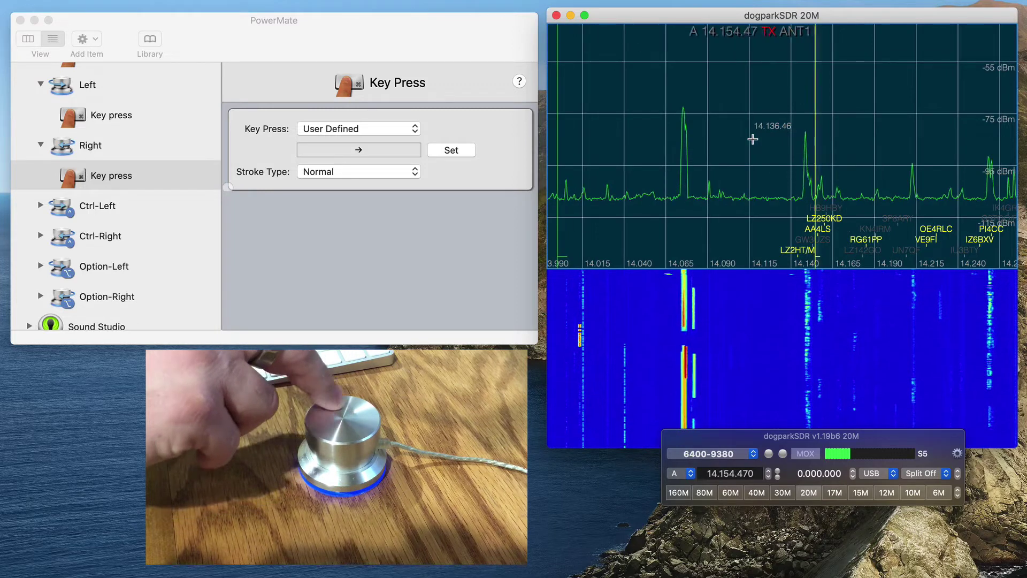
Tune slice A up the 20M band to 14.237.470
key("Right")
key("Right")
key("Right")
key("Right")
key("Right")
key("Right")
key("Right")
key("Right")
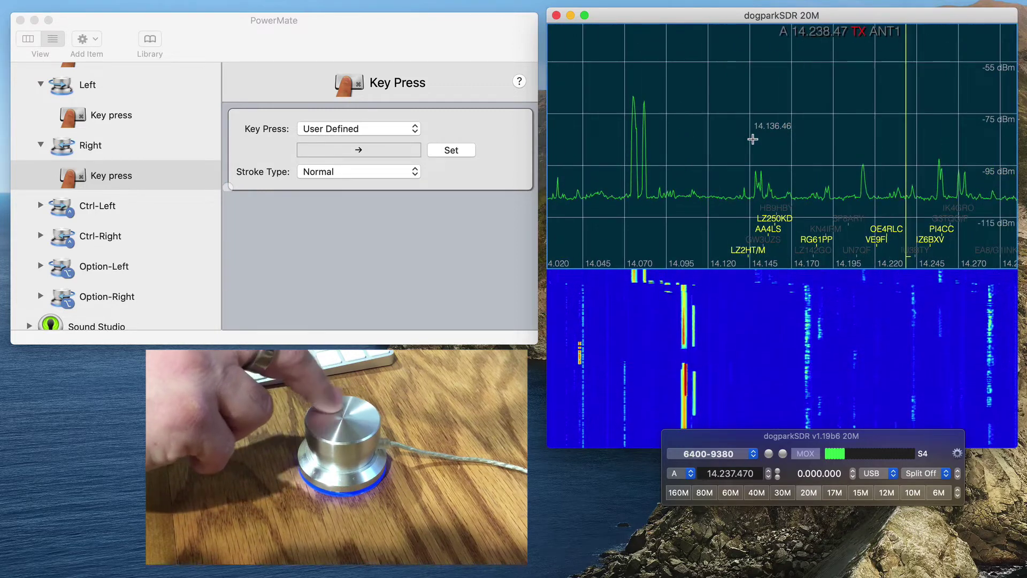
Tune slice A down the 20M band to 14.173.470
key("Left")
key("Left")
key("Left")
key("Left")
key("Left")
key("Left")
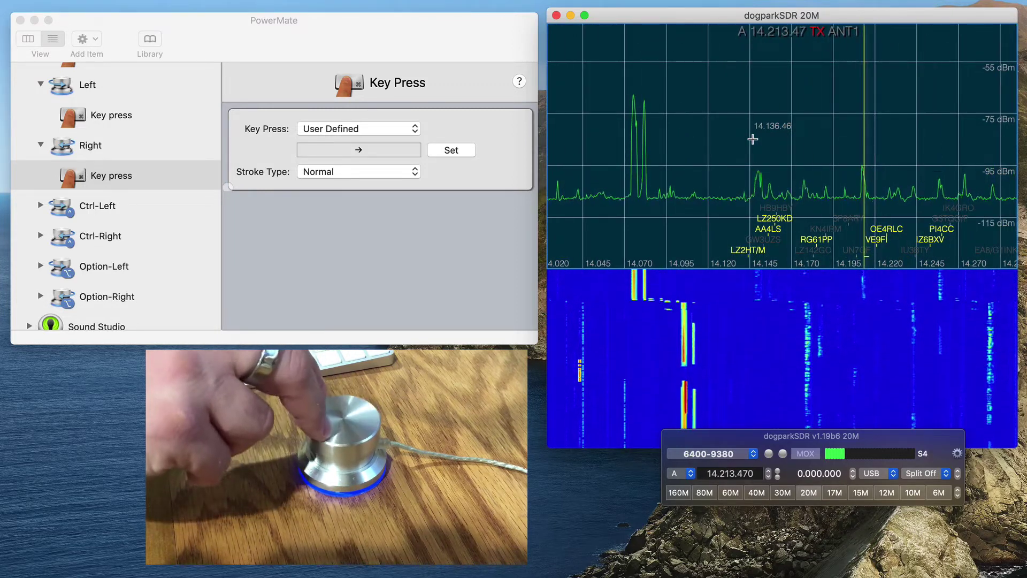
key("Left")
key("Left")
key("Left")
key("Left")
key("Left")
key("Left")
key("Left")
key("Left")
key("Left")
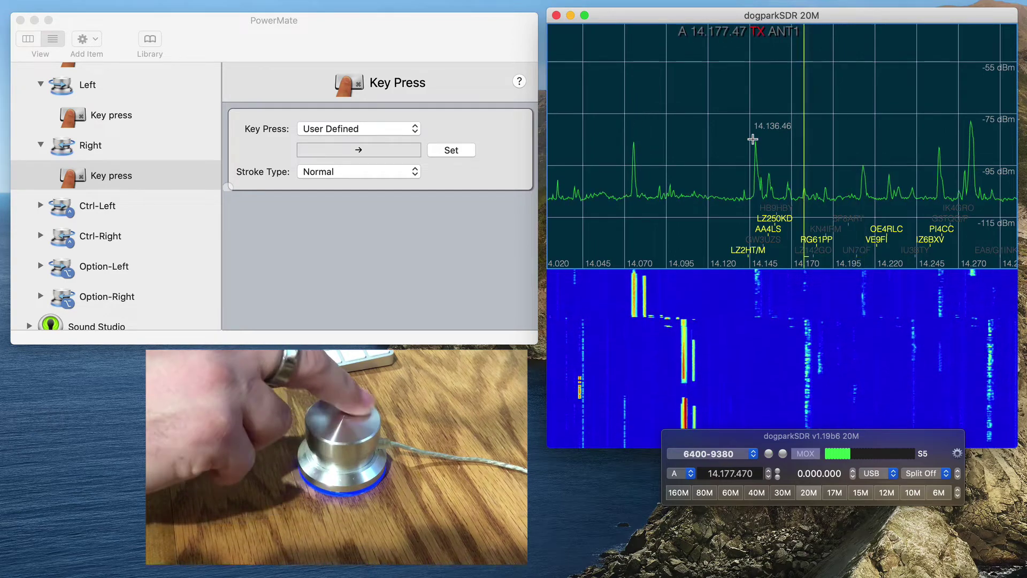
key("Left")
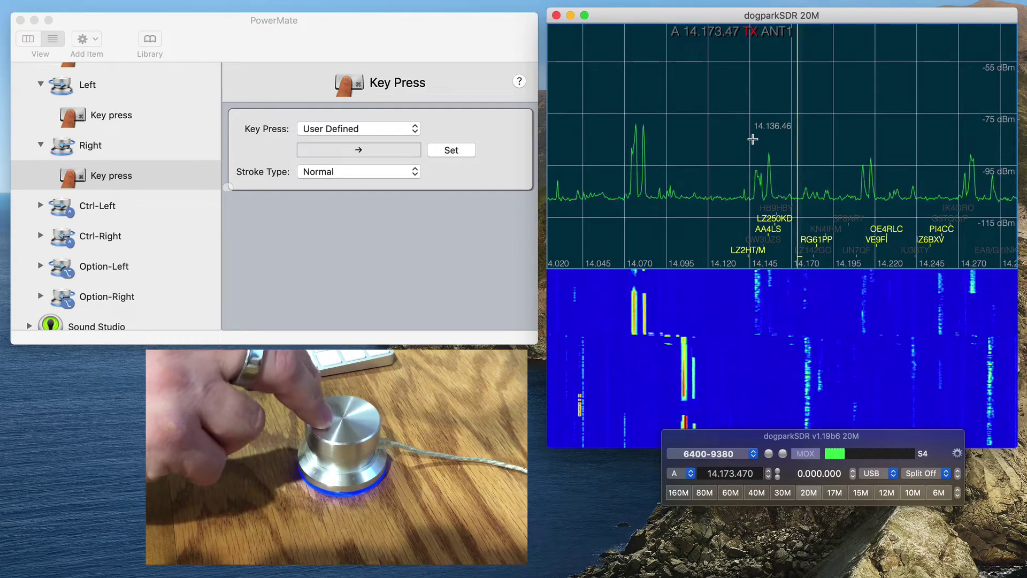
Tune slice A up slightly to 14.173.970, holding the Option modifier
key("alt+Right")
key("alt+Right")
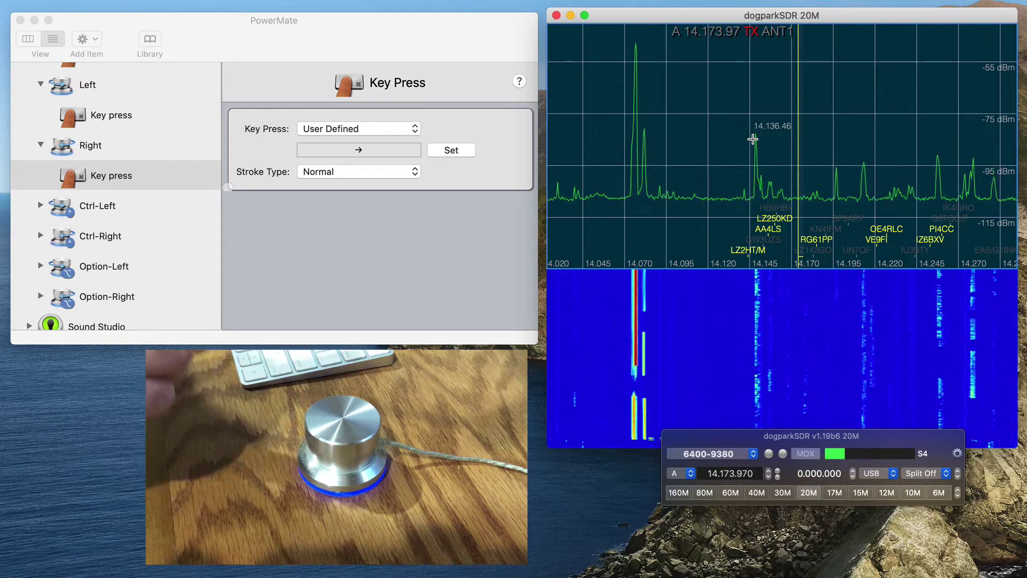
Tune slice A down the 20M band to 14.171.570
key("Left")
key("Left")
key("Left")
key("Left")
key("Left")
key("Left")
key("Left")
key("Left")
key("Left")
key("Left")
key("Left")
key("Left")
key("Left")
key("Left")
key("Left")
key("Left")
key("Left")
key("Left")
key("Left")
key("Left")
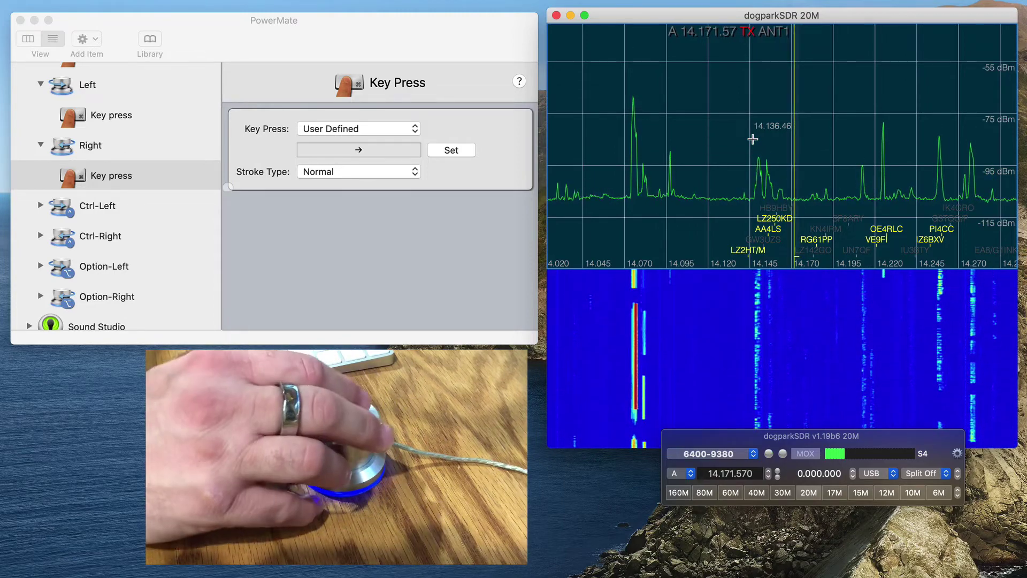
Tune slice A up the 20M band to 14.184.870
key("Right")
key("Right")
key("Right")
key("Right")
key("Right")
key("Right")
key("Right")
key("Right")
key("Right")
key("Right")
key("Right")
key("Right")
key("Right")
key("Right")
key("Right")
key("Right")
key("Right")
key("Right")
key("Right")
key("Right")
key("Right")
key("Right")
key("Right")
key("Right")
key("Right")
key("Right")
key("Right")
key("Right")
key("Right")
key("Right")
key("Right")
key("Right")
key("Right")
key("Right")
key("Right")
key("Right")
key("Right")
key("Right")
key("Right")
key("Right")
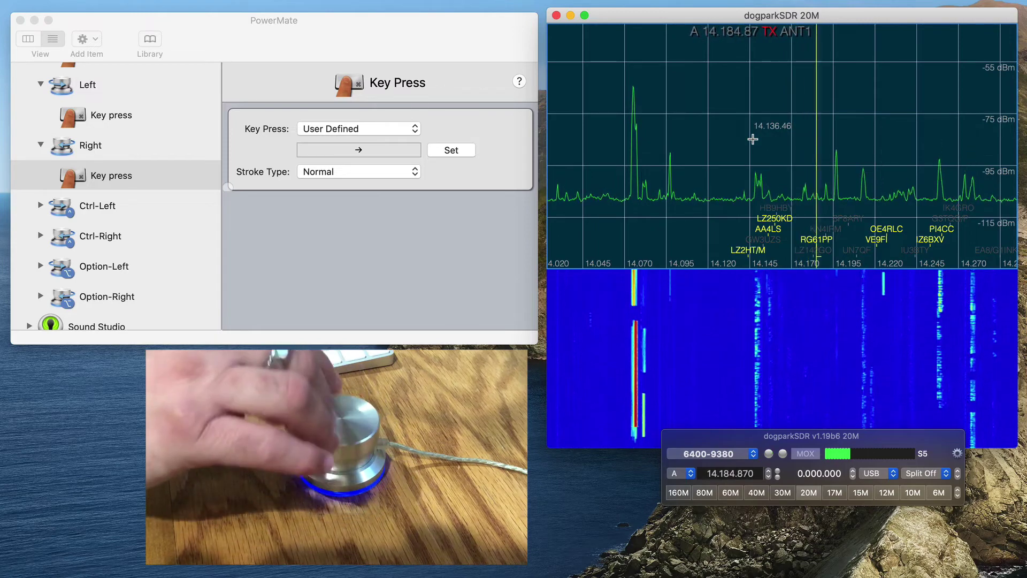